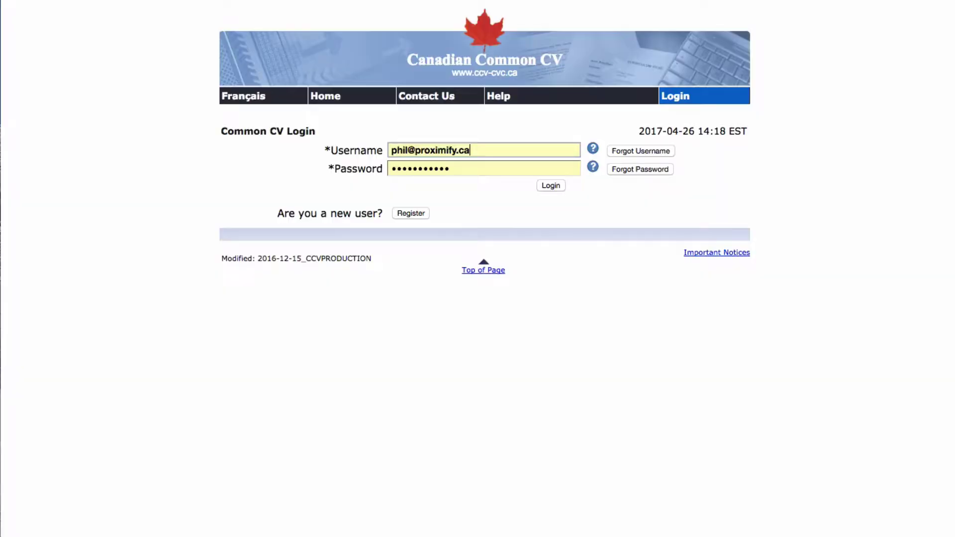
Sign in to Canadian Common CV and export the full CV as XML, passing the captcha
left_click(549, 188)
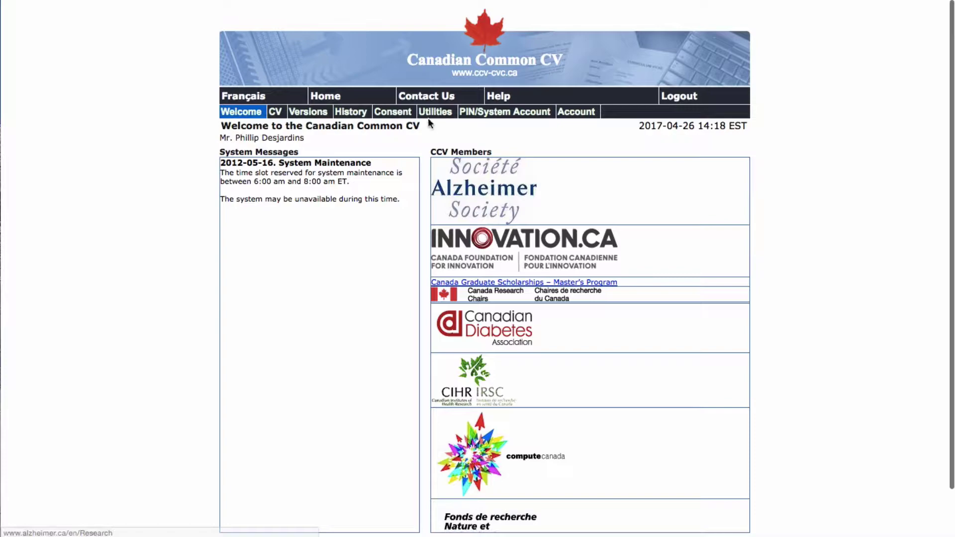
mouse_move(433, 115)
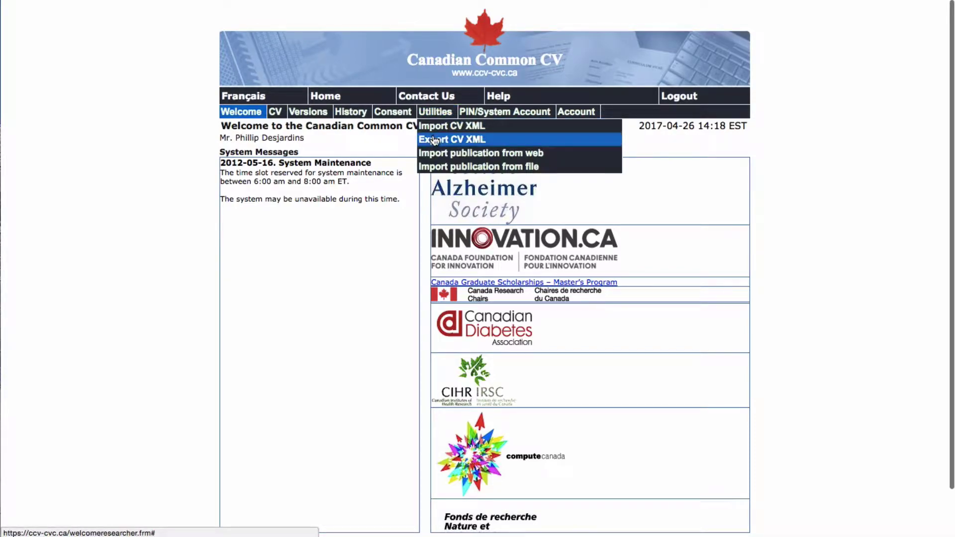
left_click(433, 138)
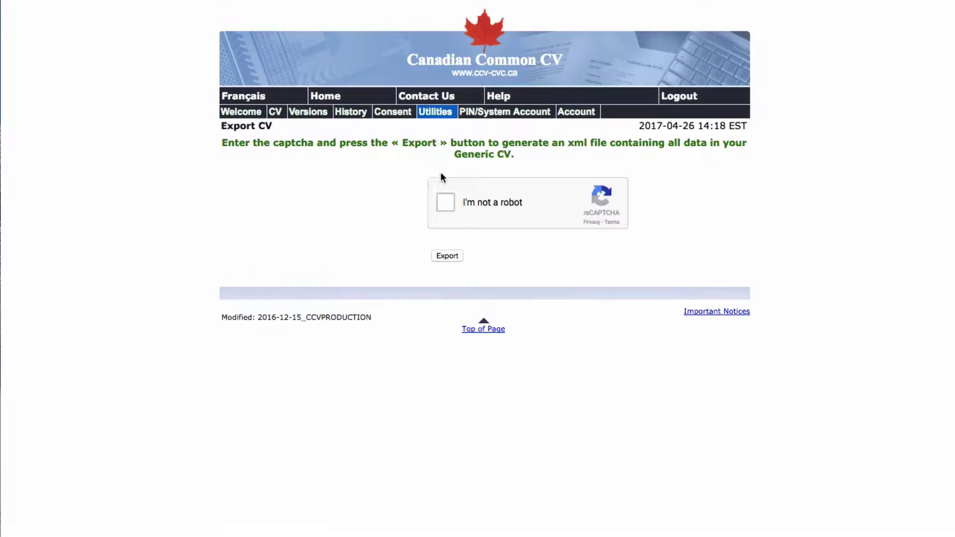
left_click(442, 195)
left_click(447, 259)
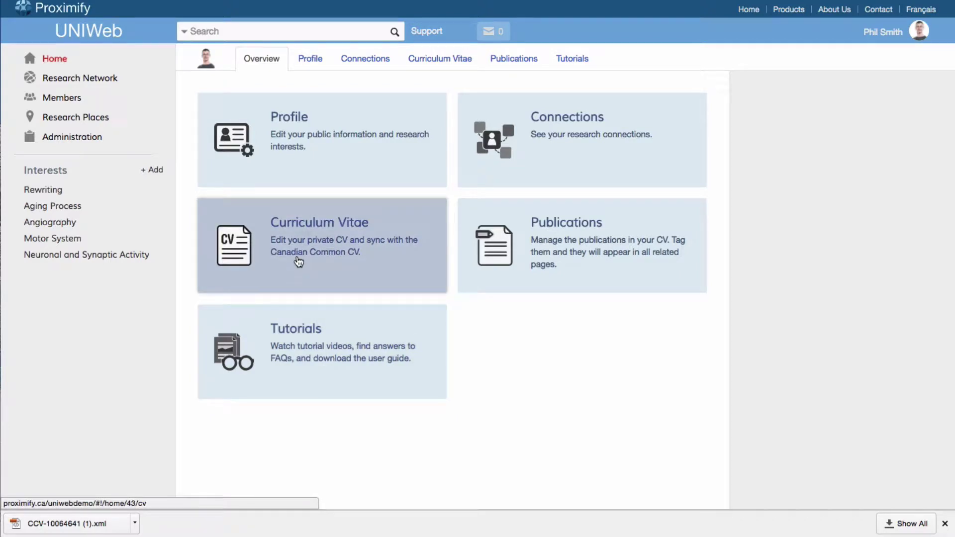
Import the downloaded CCV XML file into UniWeb's Curriculum Vitae via Import from CCV
left_click(298, 262)
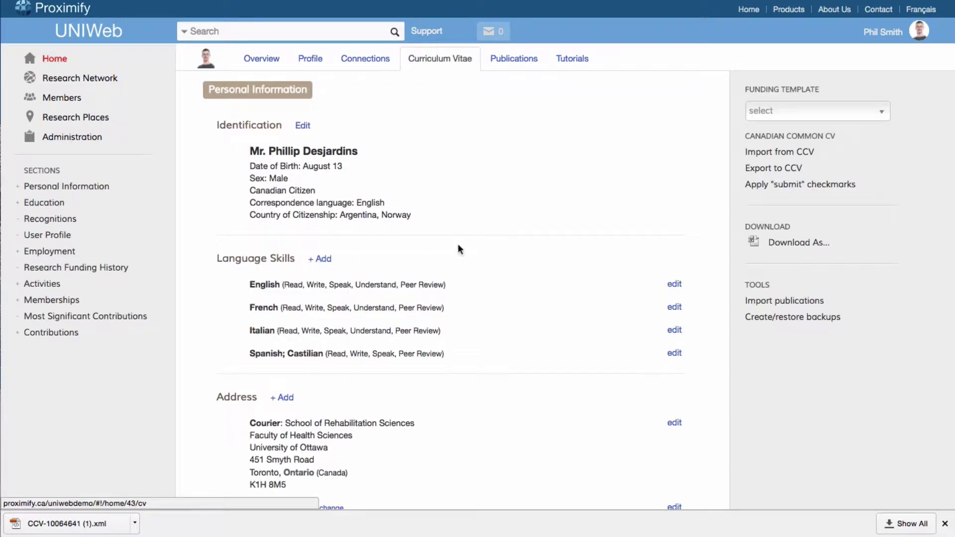
left_click(781, 155)
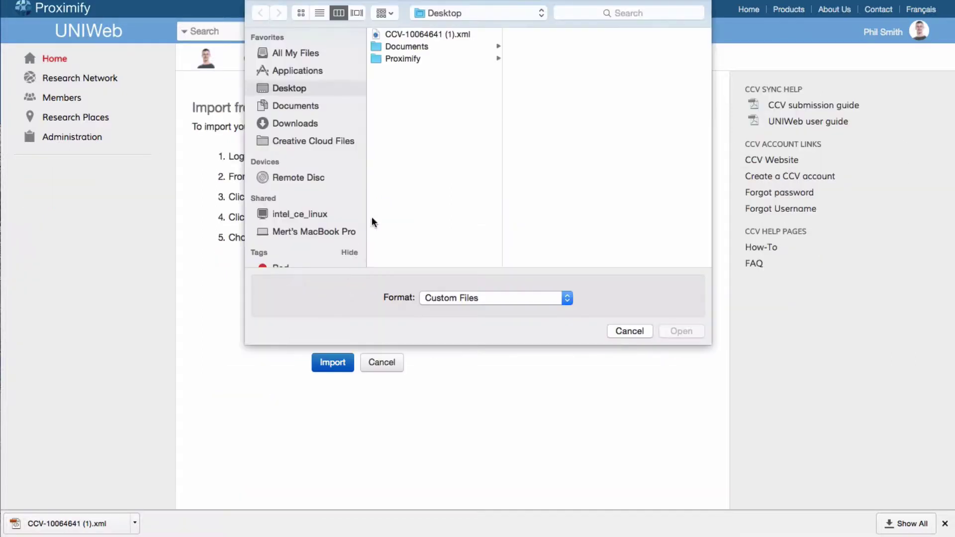
double_click(432, 30)
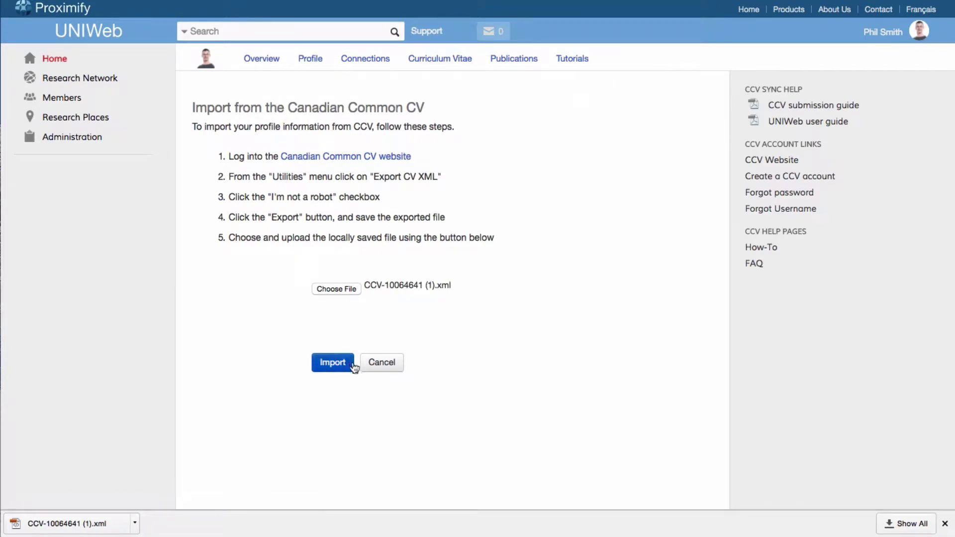
left_click(348, 363)
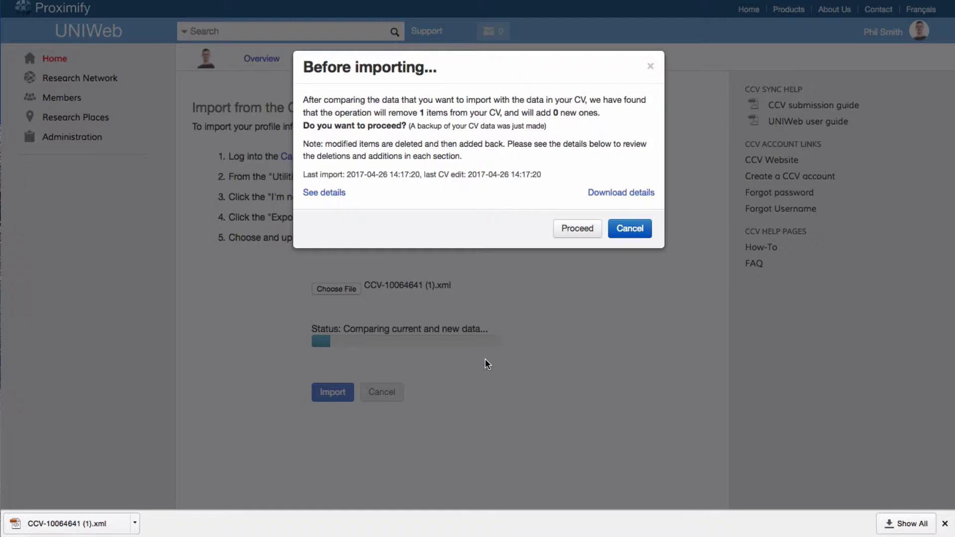
Review the one parental leave deletion under Leaves of Absence, then proceed with the import
left_click(335, 200)
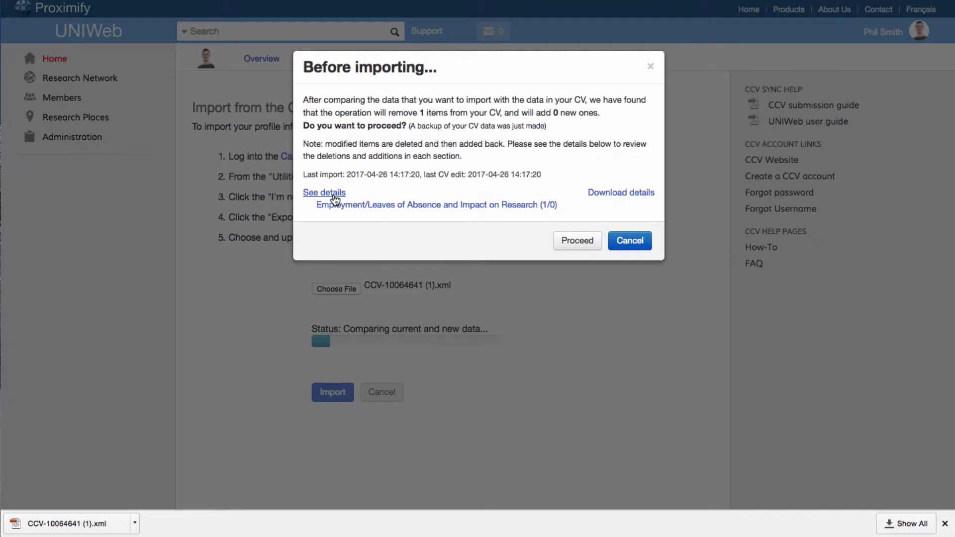
left_click(347, 207)
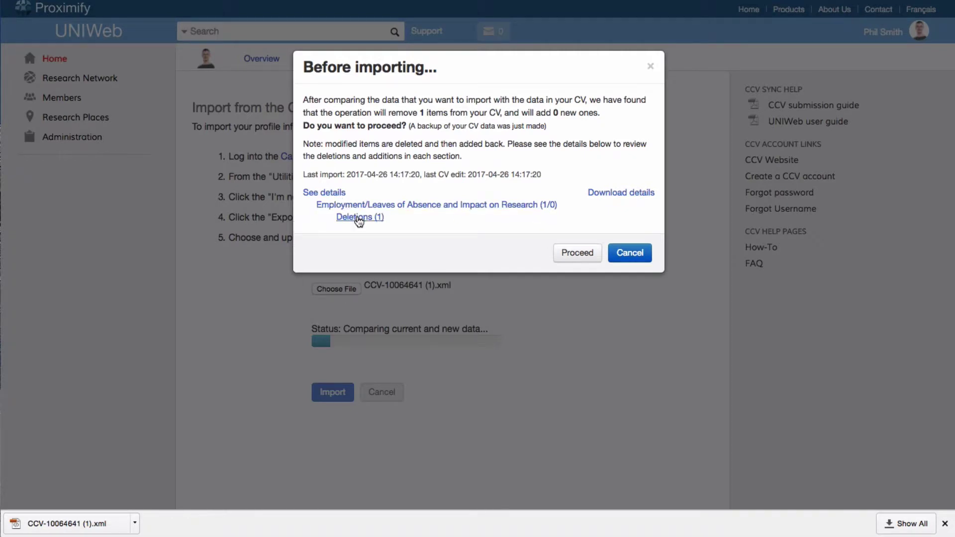
left_click(355, 218)
left_click(395, 231)
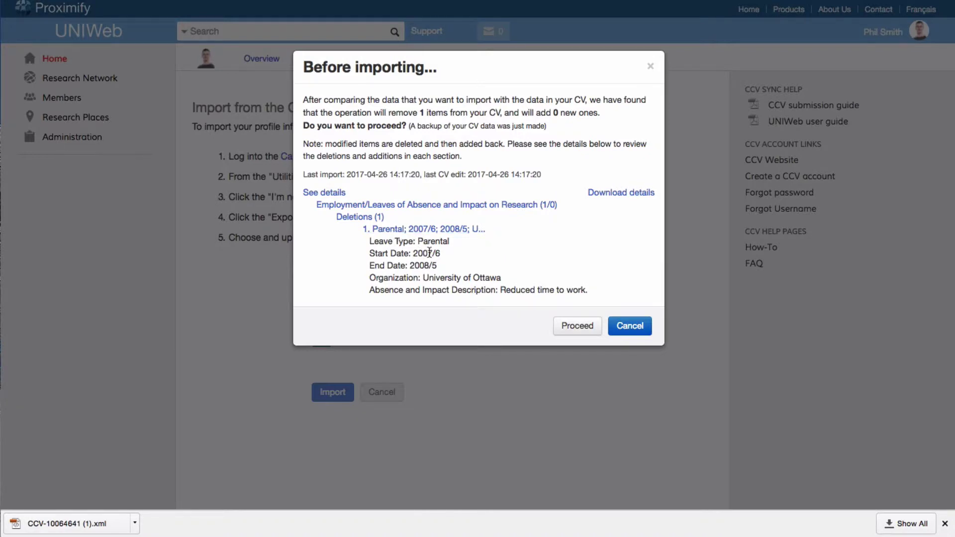
left_click(577, 326)
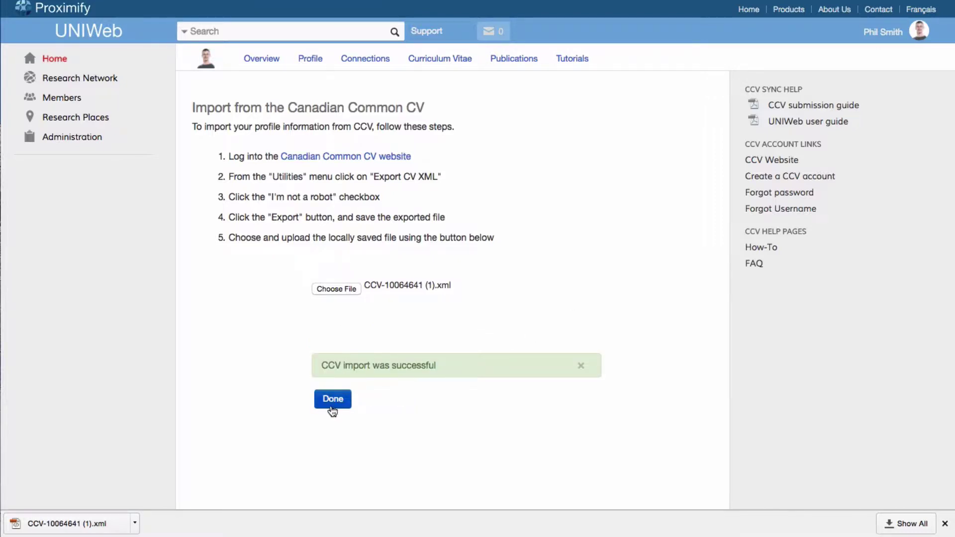
Close the import and apply the NSERC_Researcher funding template, found by searching 'nser'
left_click(333, 399)
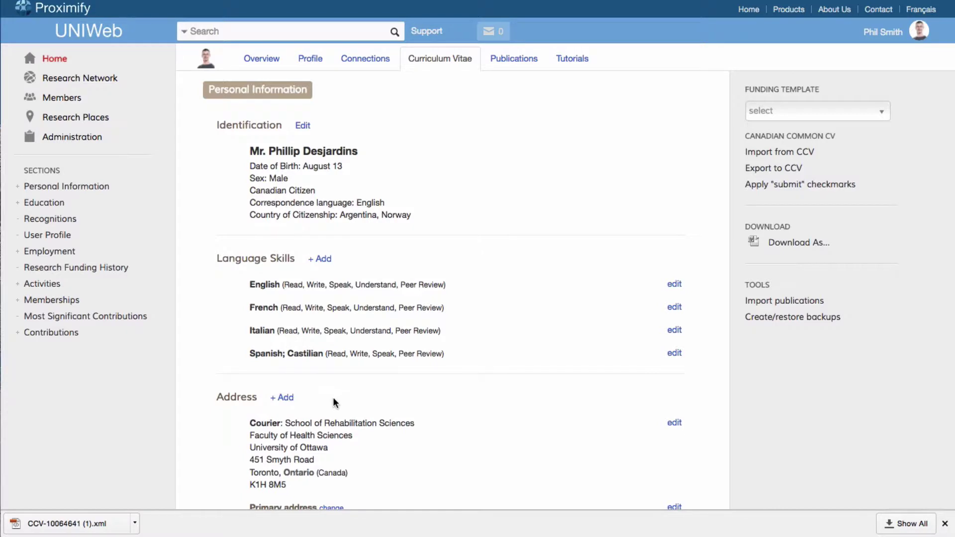
left_click(790, 115)
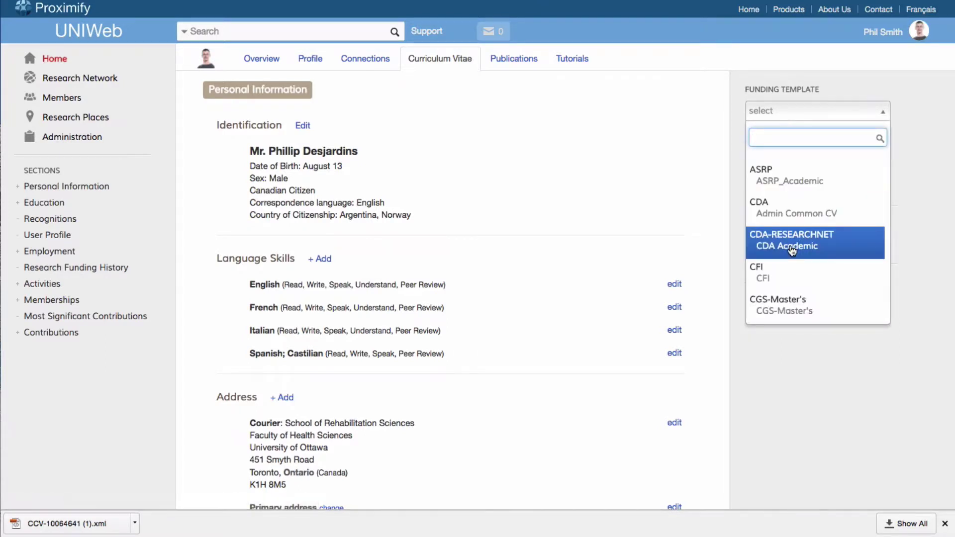
scroll(792, 249, "down", 5)
scroll(792, 251, "down", 2)
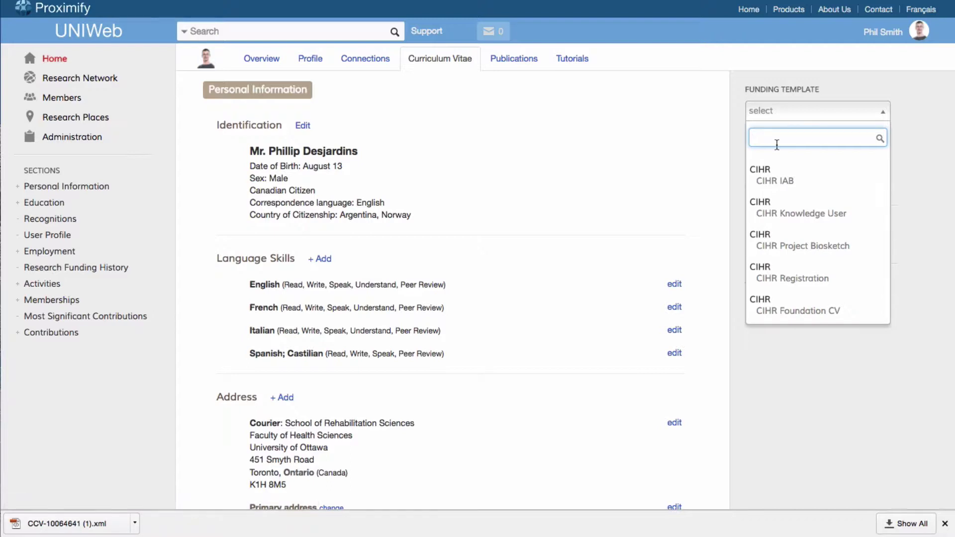
type("nserc")
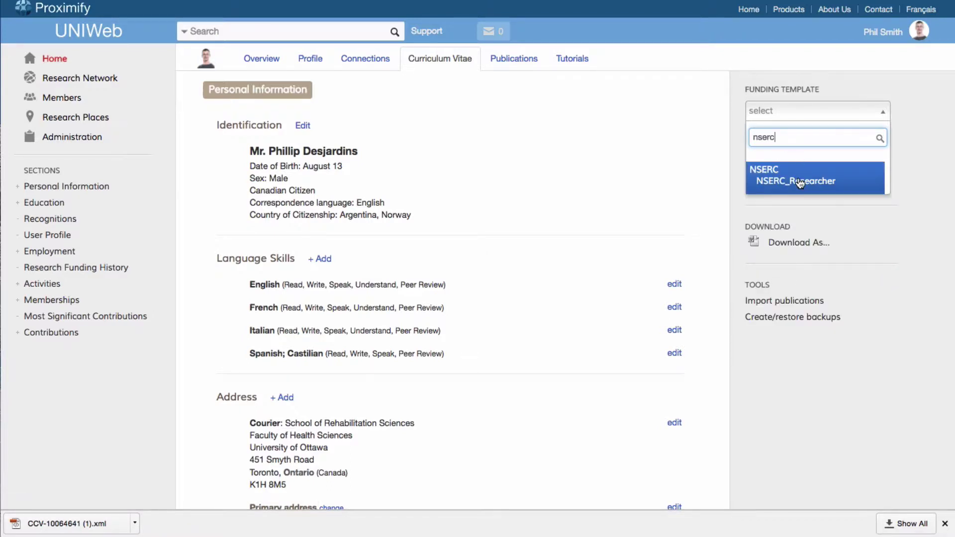
left_click(798, 178)
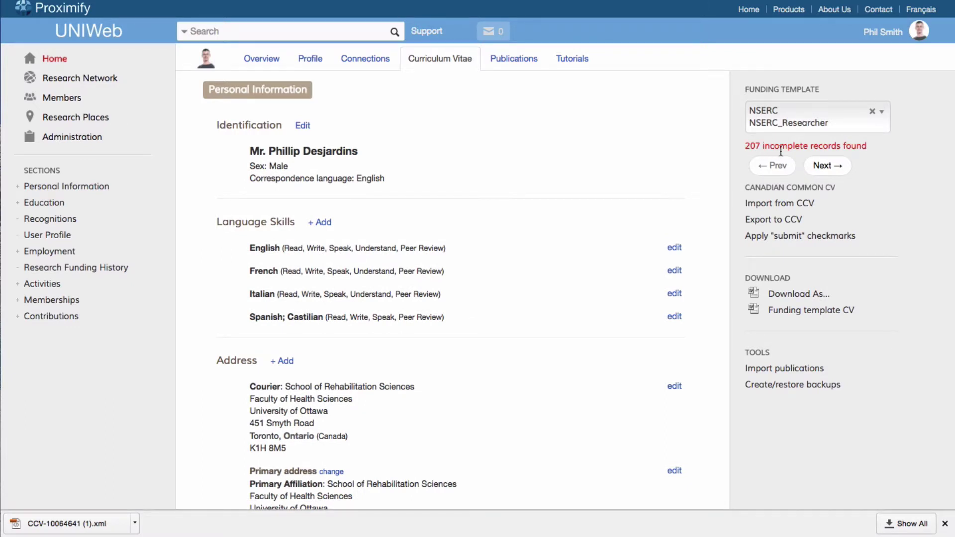
Jump to the first incomplete record and open the Co-applicant funding record for editing
left_click(828, 171)
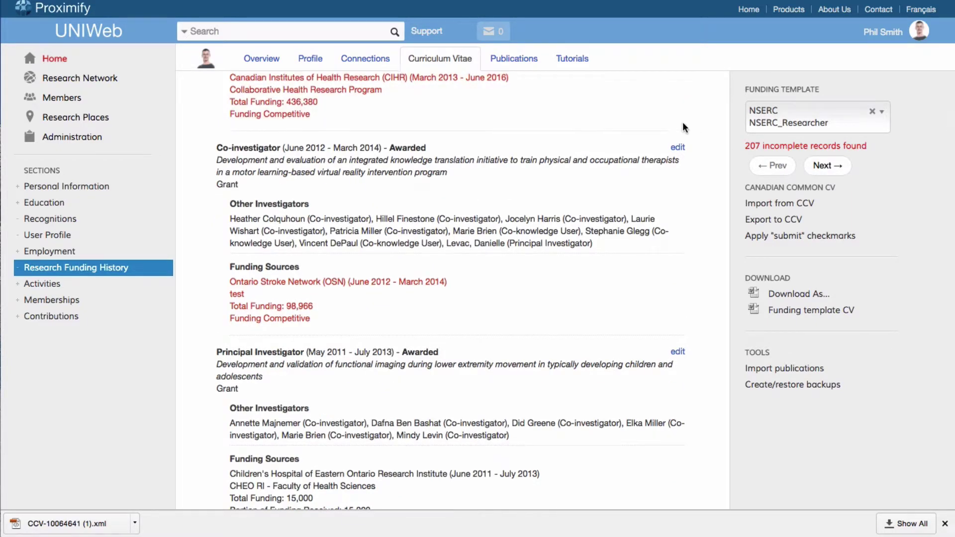
scroll(683, 125, "up", 2)
scroll(682, 122, "up", 2)
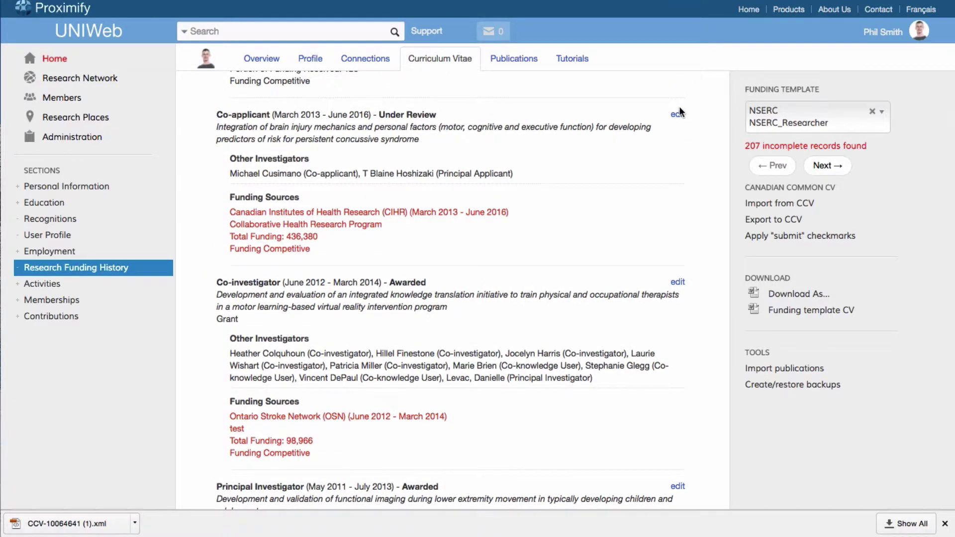
left_click(679, 107)
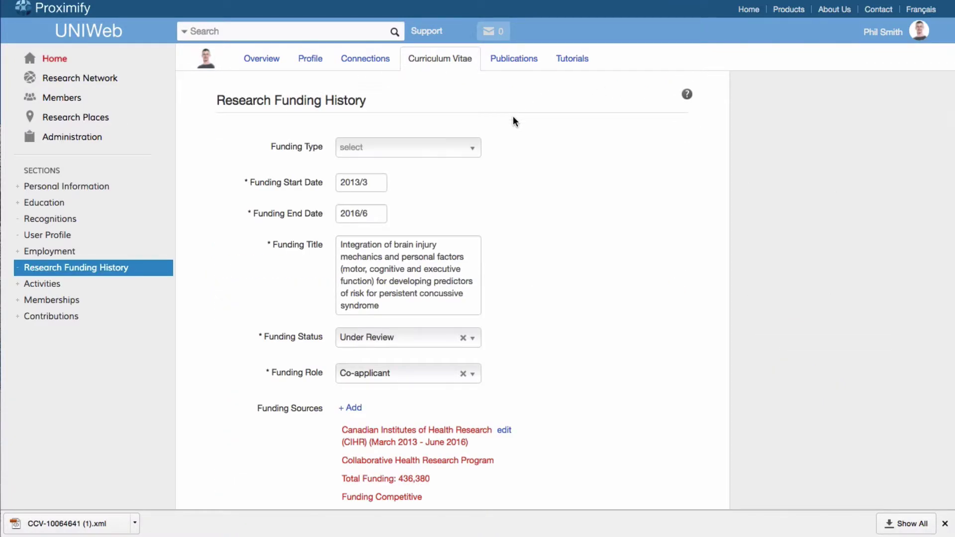
Enter 1000 as the CIHR funding source's portion of funding received and save it
scroll(518, 259, "down", 3)
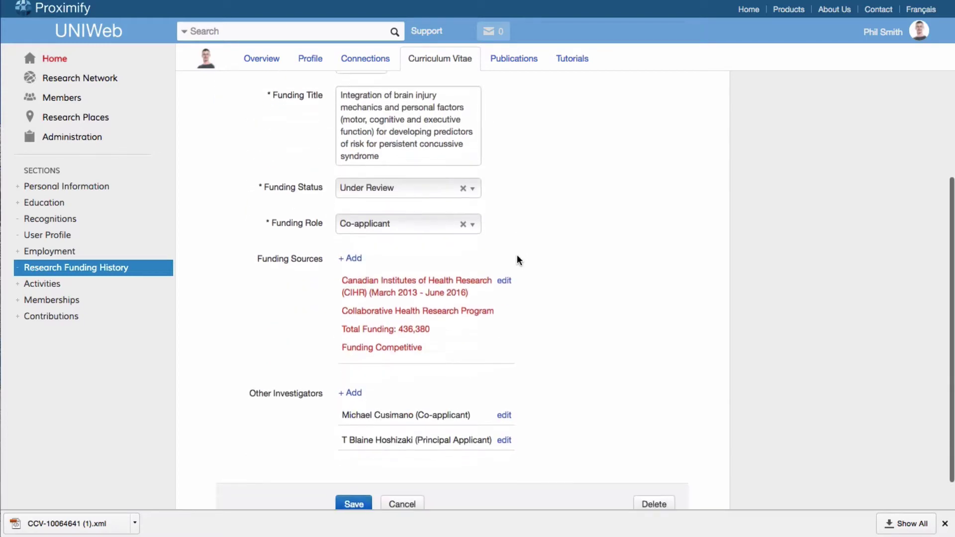
left_click(505, 279)
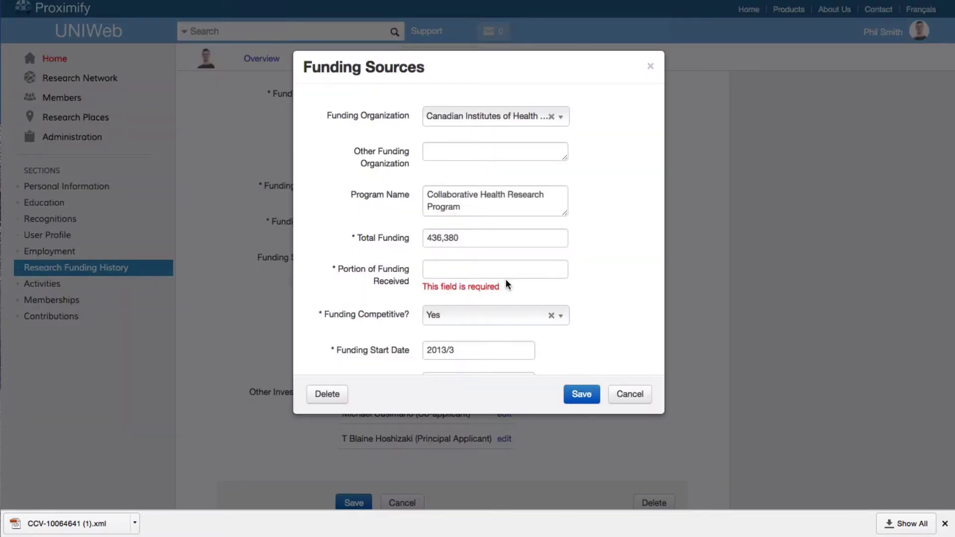
left_click(490, 266)
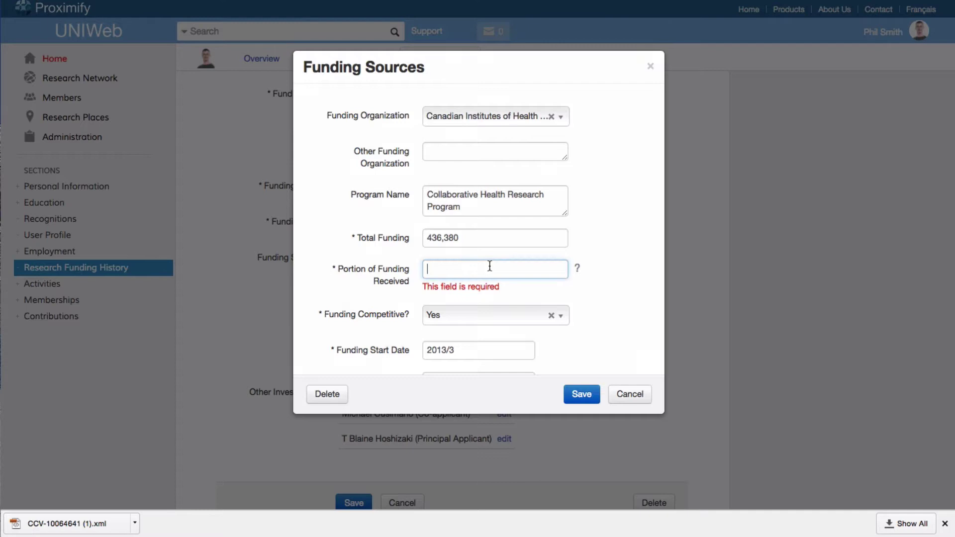
type("1000")
left_click(603, 320)
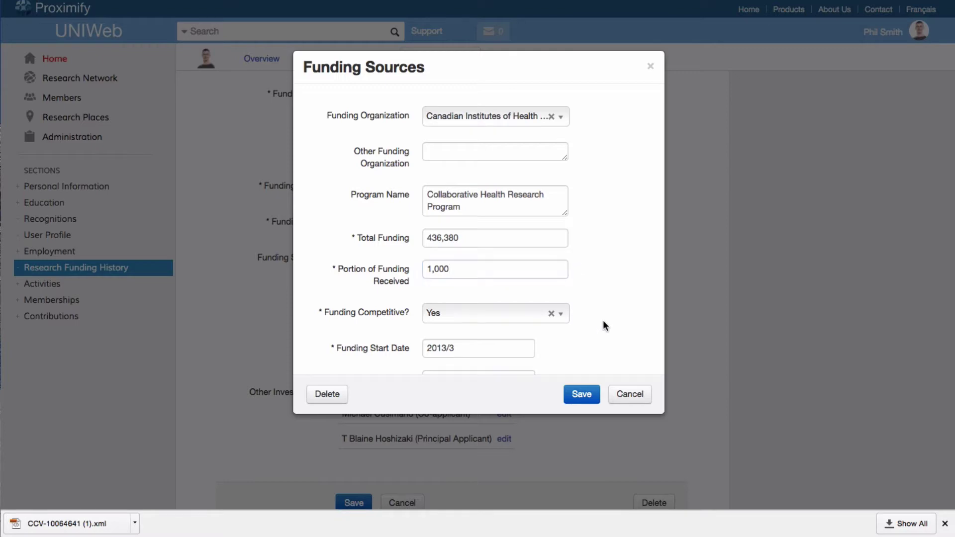
scroll(603, 321, "down", 2)
left_click(576, 396)
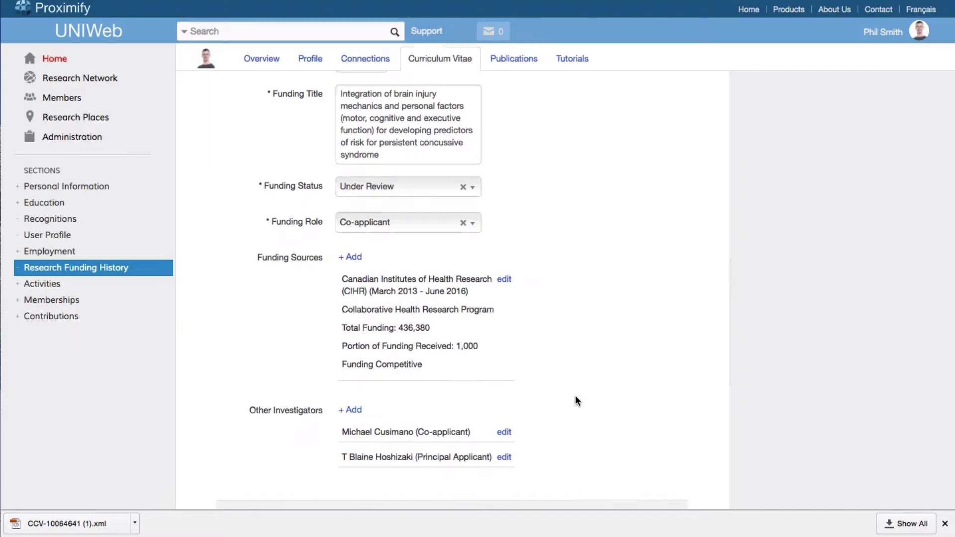
scroll(575, 401, "down", 2)
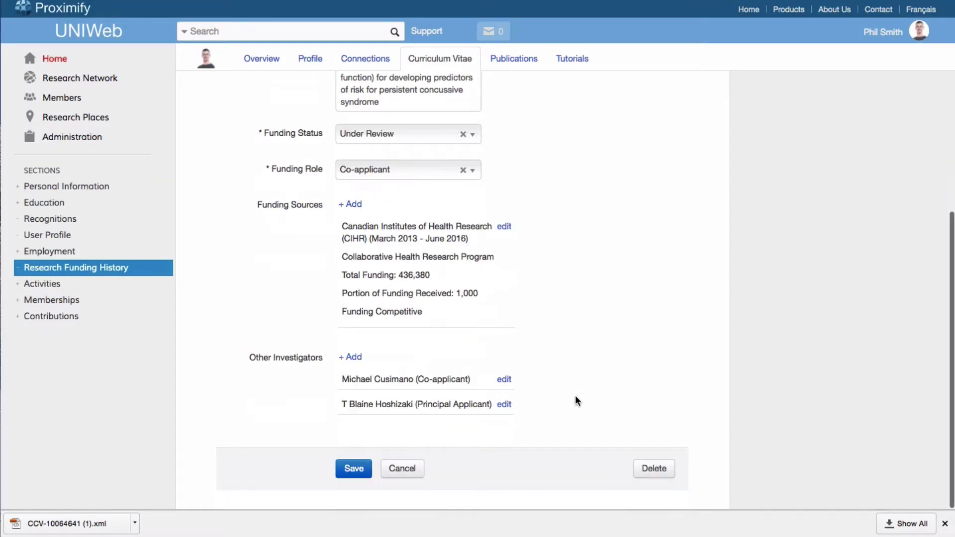
Save the Co-applicant record and jump to the 2011–2013 Principal Investigator grant
left_click(351, 469)
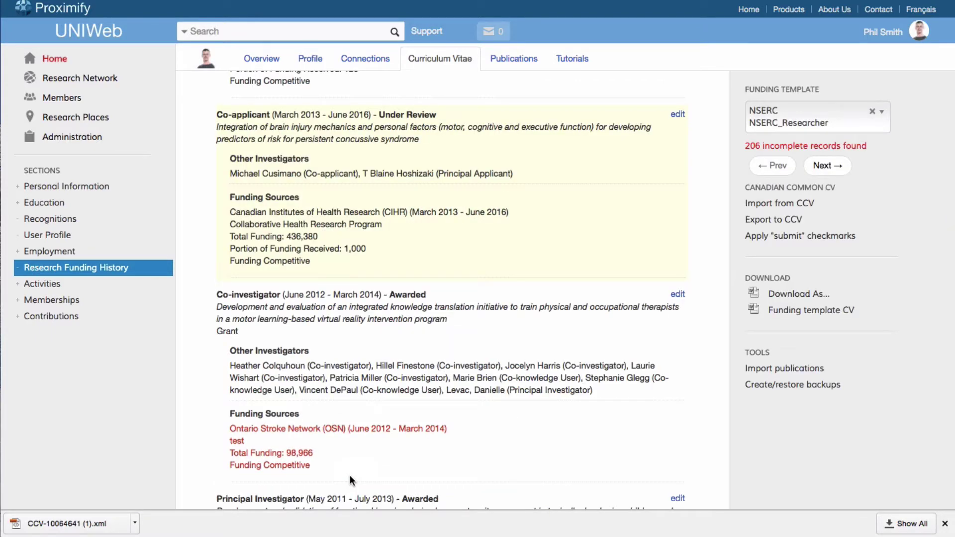
left_click(824, 166)
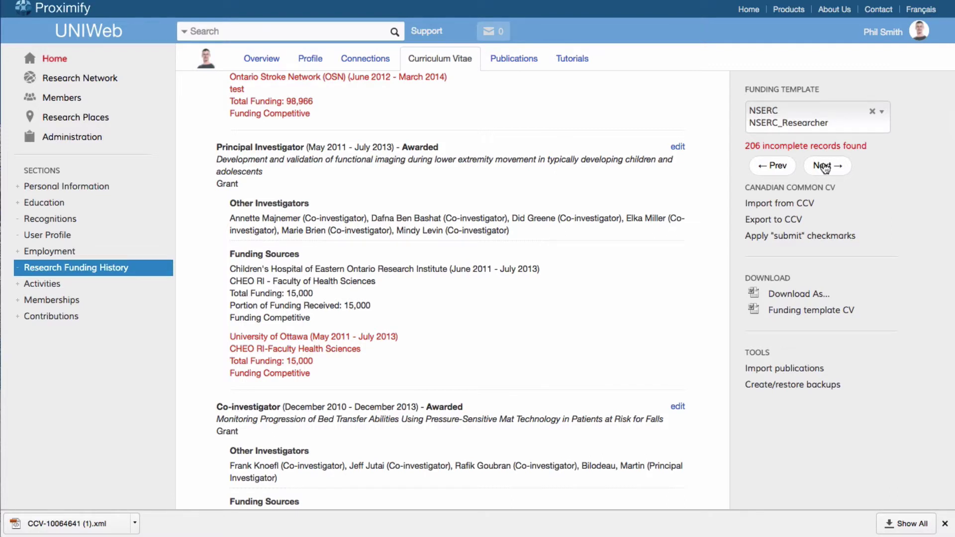
Download UniWeb's CV as a CCV XML file from the Export to CCV page
left_click(785, 220)
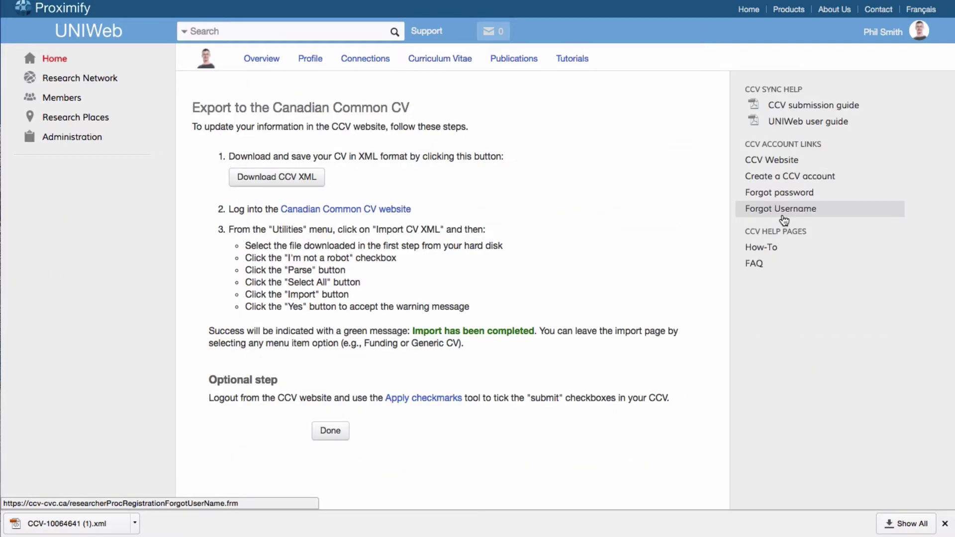
left_click(306, 184)
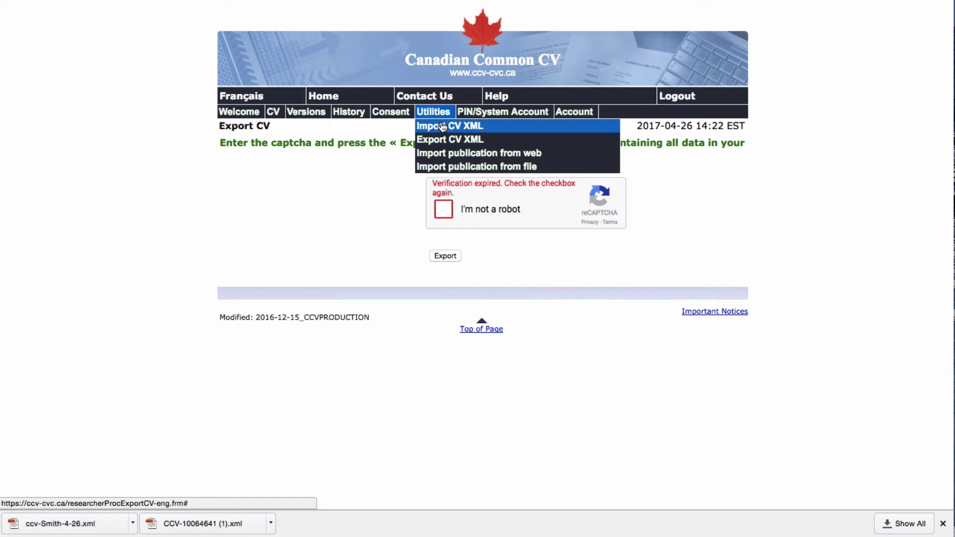
Load the downloaded XML on CCV's Import CV XML page, pass the captcha and parse it
left_click(442, 127)
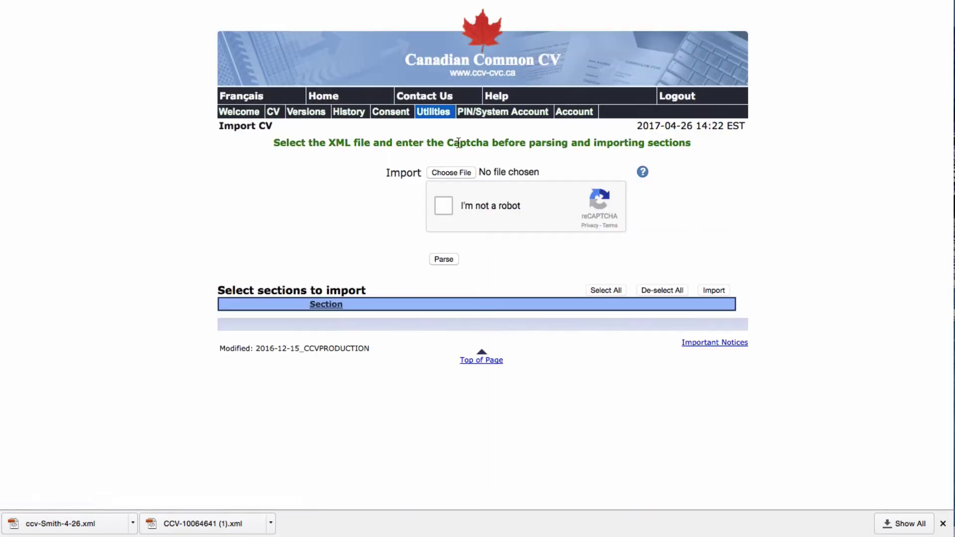
left_click(451, 173)
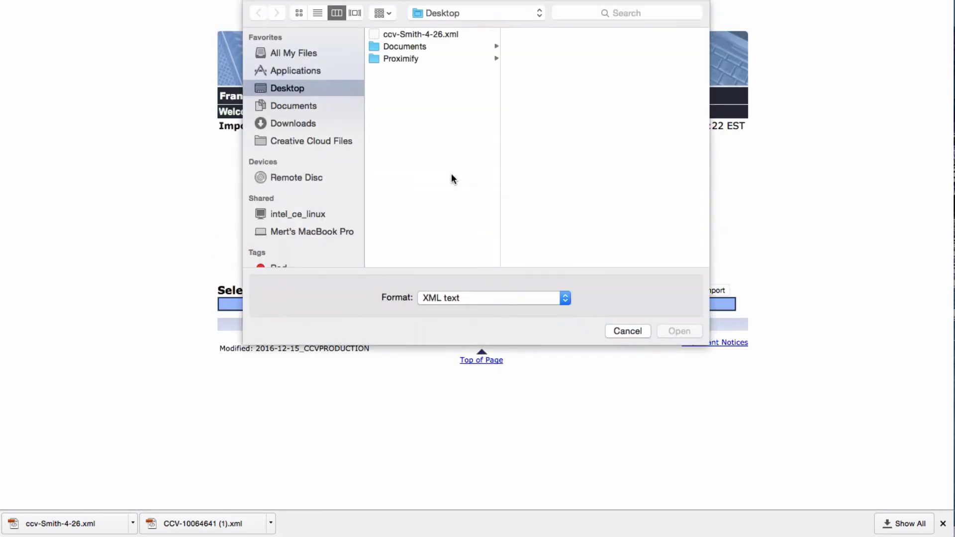
double_click(451, 34)
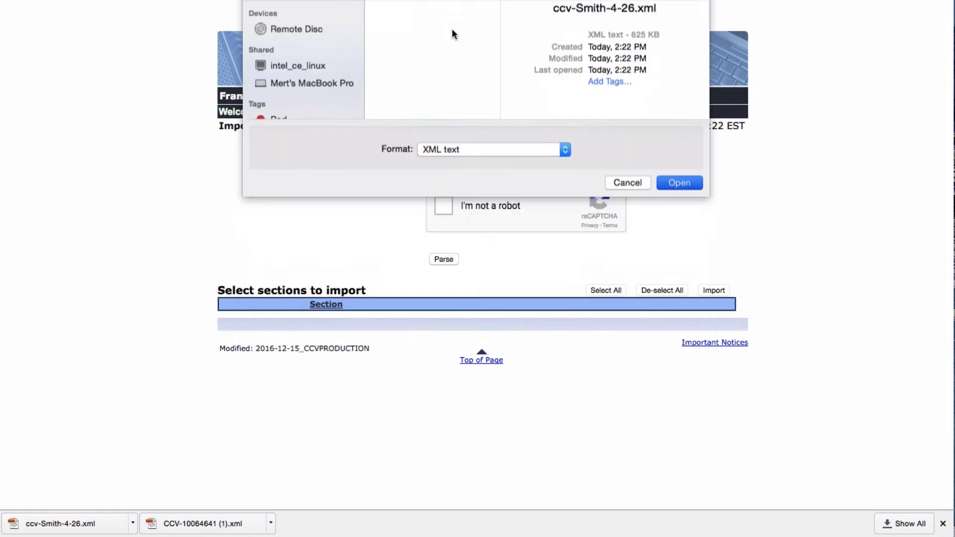
left_click(443, 205)
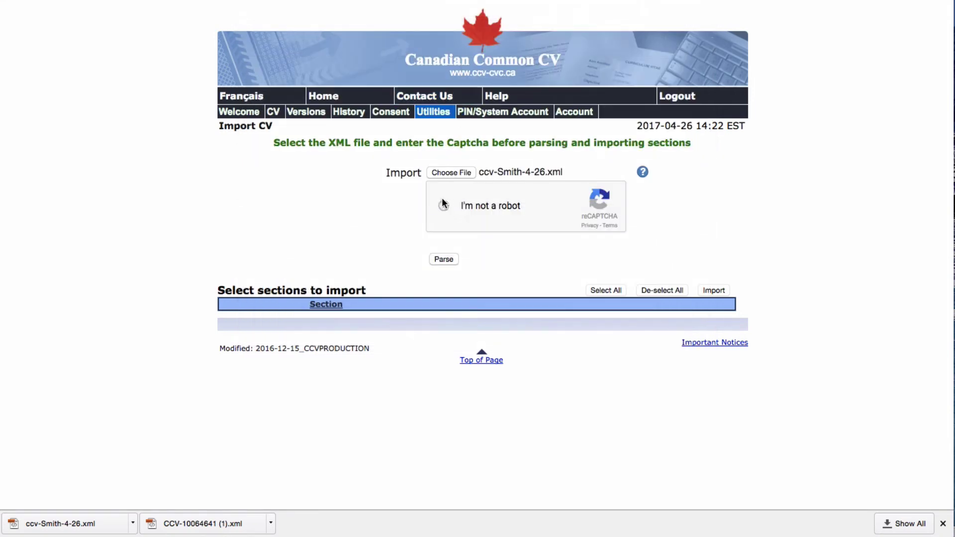
left_click(443, 260)
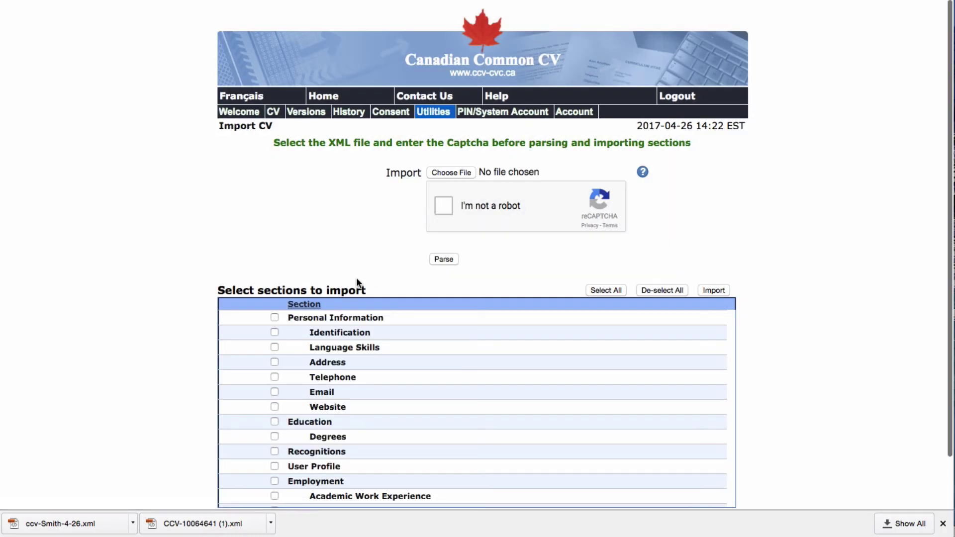
Select all parsed sections, import them, and confirm the irreversible import
left_click(603, 290)
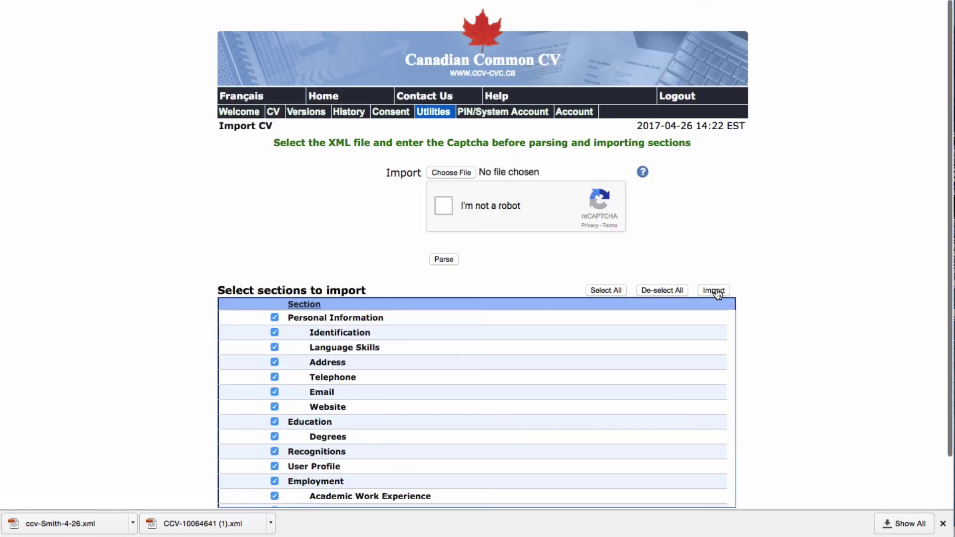
left_click(716, 291)
left_click(685, 149)
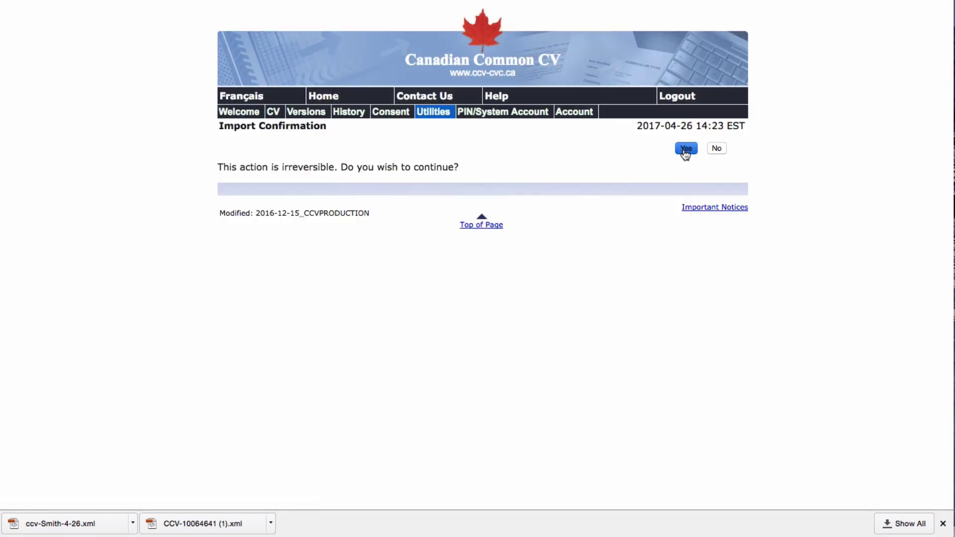